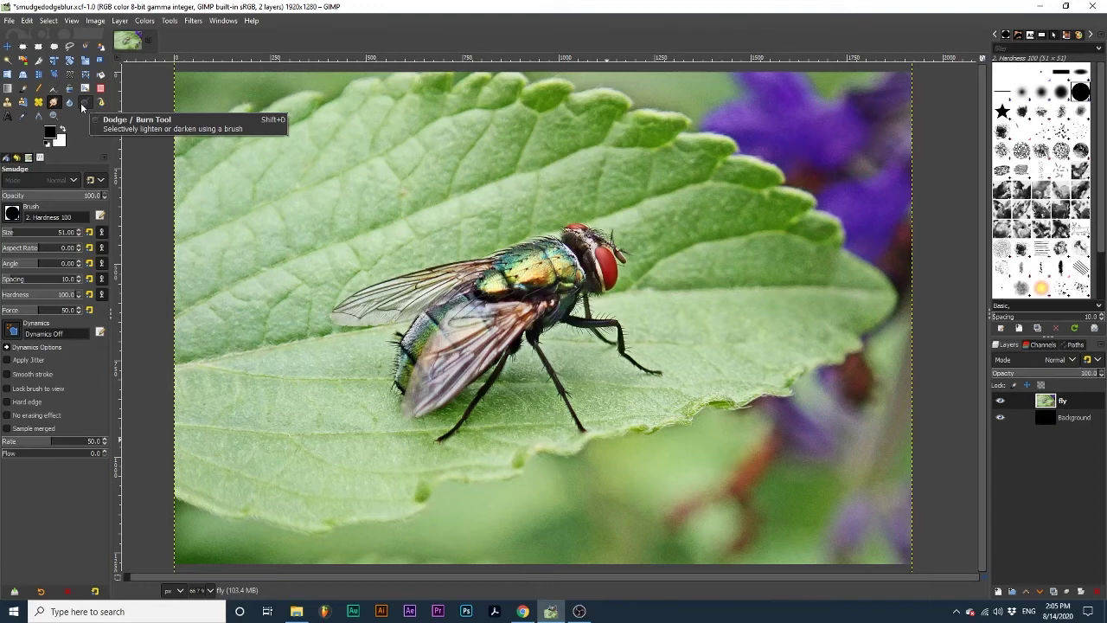
Step: Select the Smudge tool so its options appear for the fly-on-leaf photo
click(55, 103)
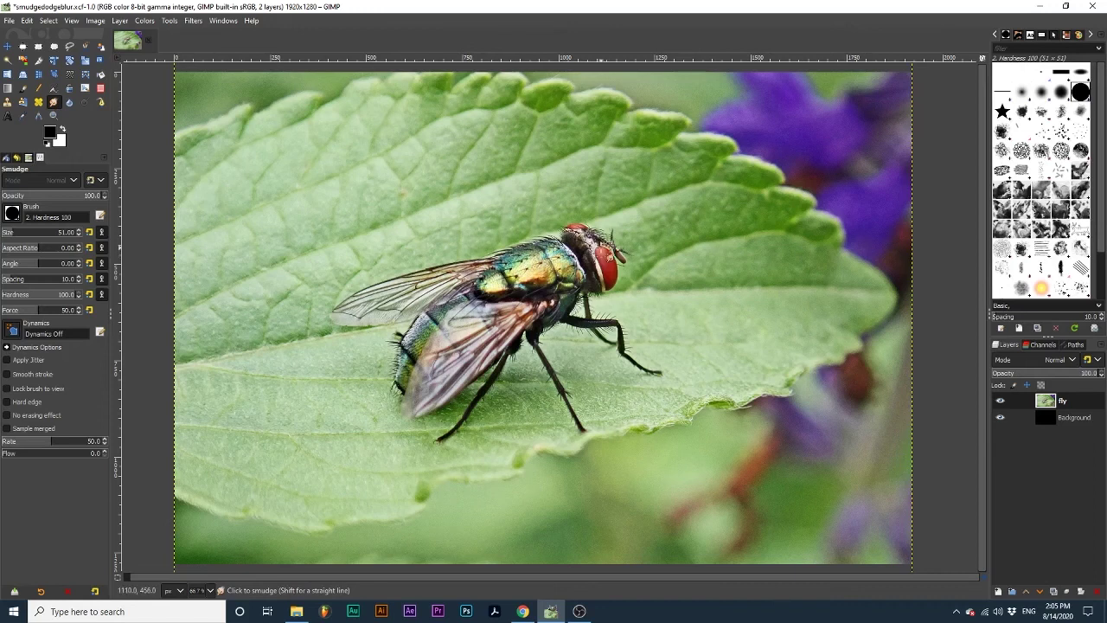
mouse_move(618, 239)
mouse_down()
mouse_move(586, 254)
mouse_move(572, 283)
mouse_move(550, 294)
mouse_move(474, 300)
mouse_up()
mouse_move(514, 223)
mouse_down()
mouse_move(521, 279)
mouse_move(548, 305)
mouse_move(559, 341)
mouse_up()
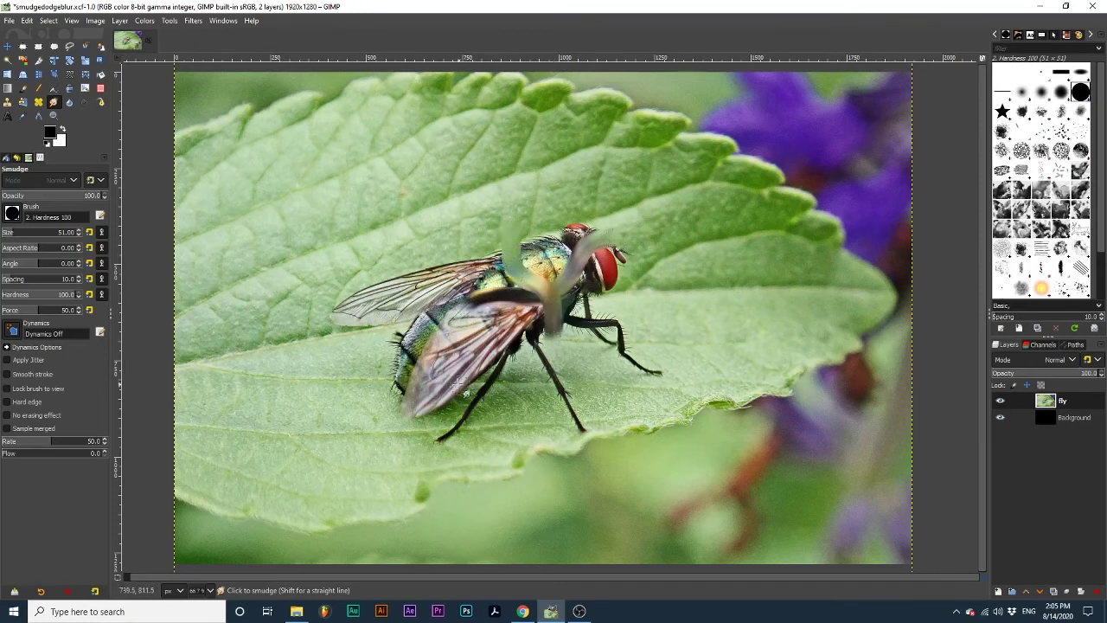
drag(367, 310, 424, 292)
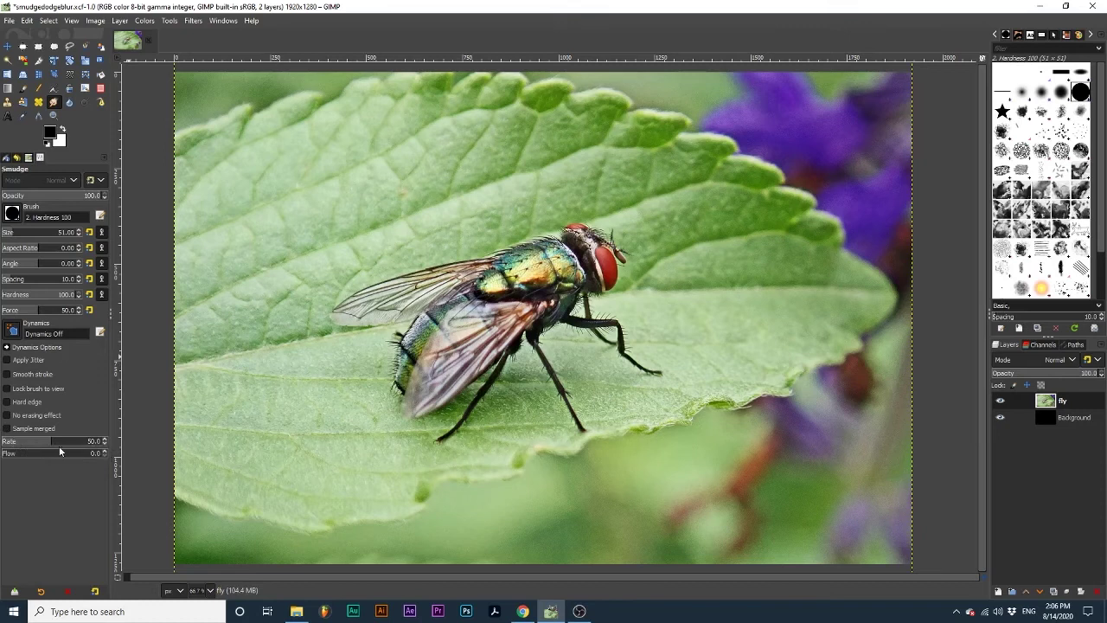
Step: Smear the fly's wing and back, raising Smudge Rate to 75.7 for stronger streaks
mouse_move(465, 291)
mouse_down()
mouse_move(456, 298)
mouse_move(554, 238)
mouse_up()
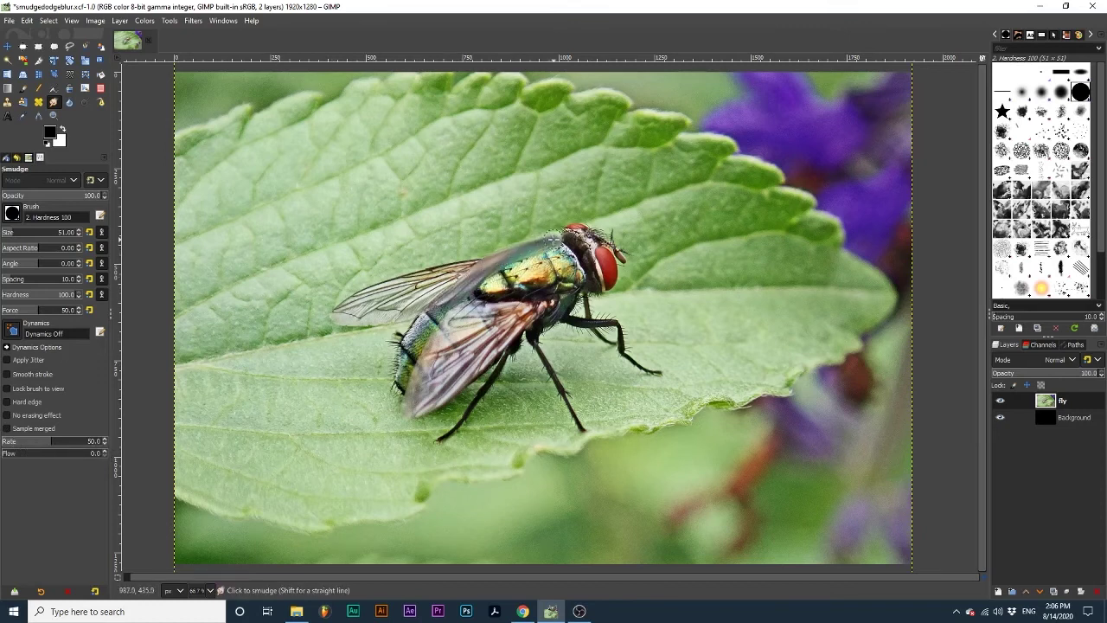
drag(54, 442, 84, 443)
drag(414, 339, 574, 261)
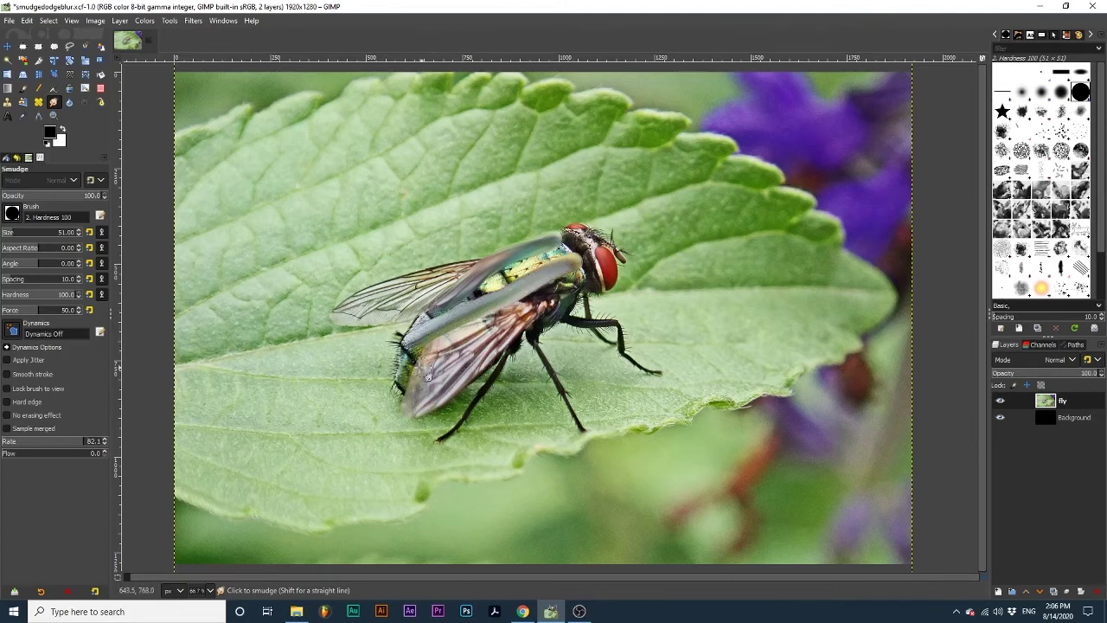
mouse_move(407, 367)
mouse_down()
mouse_move(473, 342)
mouse_move(563, 277)
mouse_up()
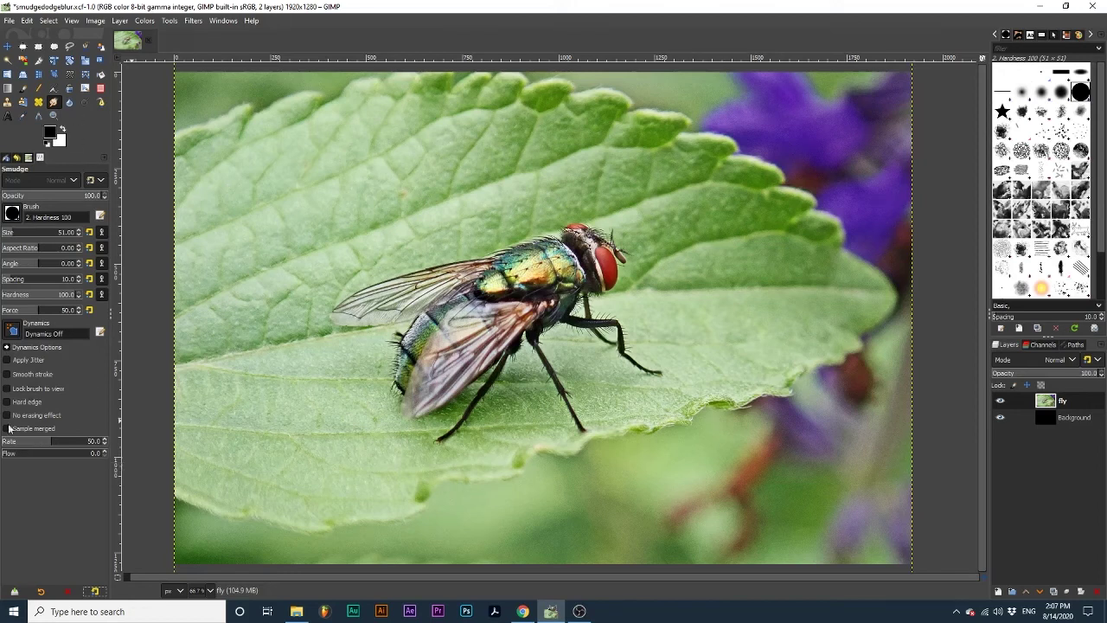
Step: Set Smudge Flow to 17.3 and blend the thorax colour across the wing
click(3, 455)
drag(2, 455, 18, 460)
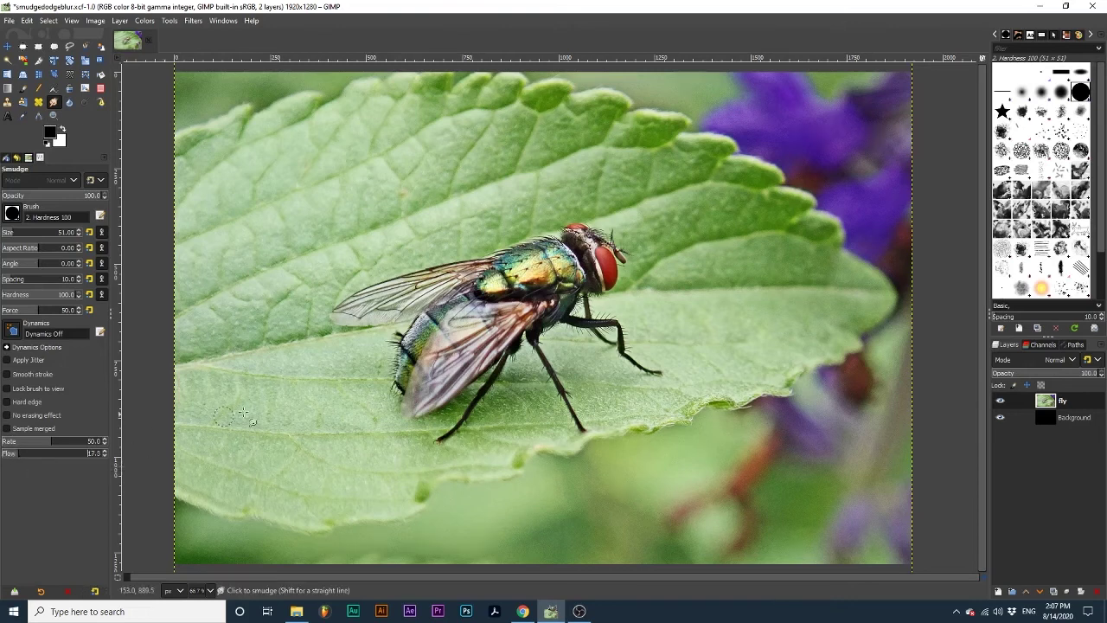
mouse_move(470, 297)
mouse_down()
mouse_move(575, 264)
mouse_move(502, 252)
mouse_move(441, 274)
mouse_up()
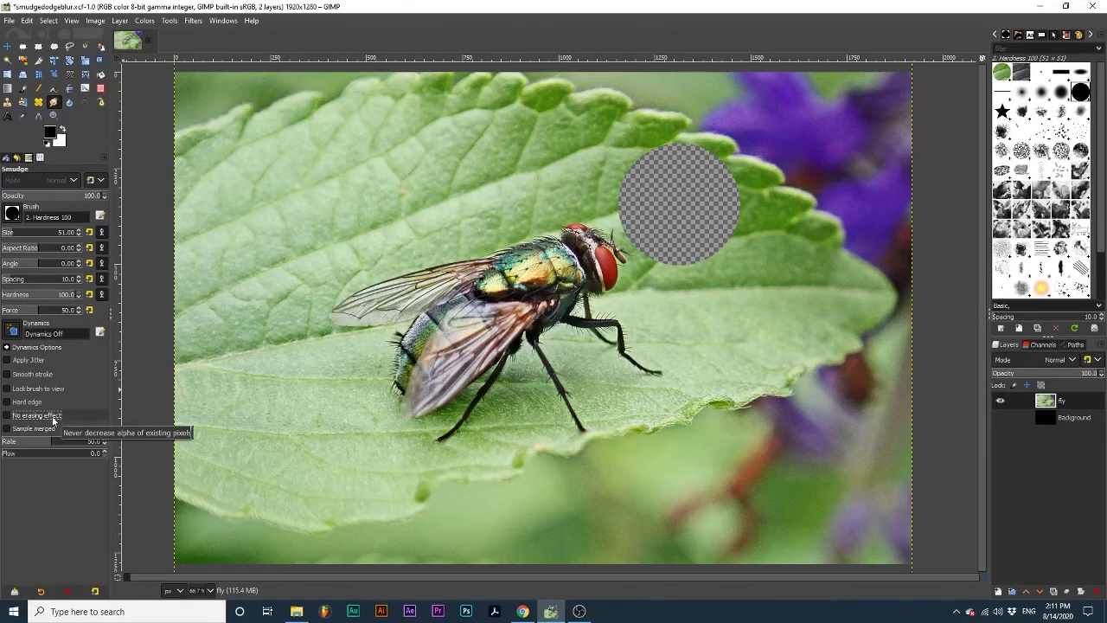
Step: Enable No erasing effect and smear the transparent hole's edge down into drips over the leaf
click(26, 418)
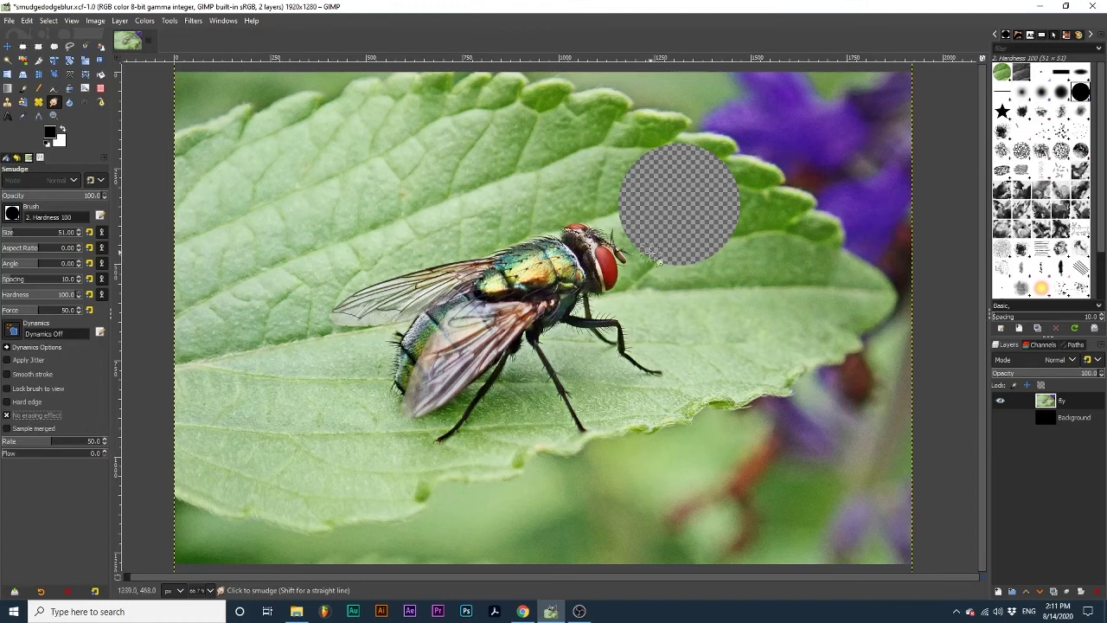
mouse_move(634, 275)
mouse_down()
mouse_move(643, 246)
mouse_move(630, 288)
mouse_move(647, 256)
mouse_move(647, 282)
mouse_move(665, 252)
mouse_move(661, 301)
mouse_move(670, 262)
mouse_move(679, 319)
mouse_move(631, 256)
mouse_move(658, 279)
mouse_move(690, 276)
mouse_move(651, 272)
mouse_move(631, 236)
mouse_up()
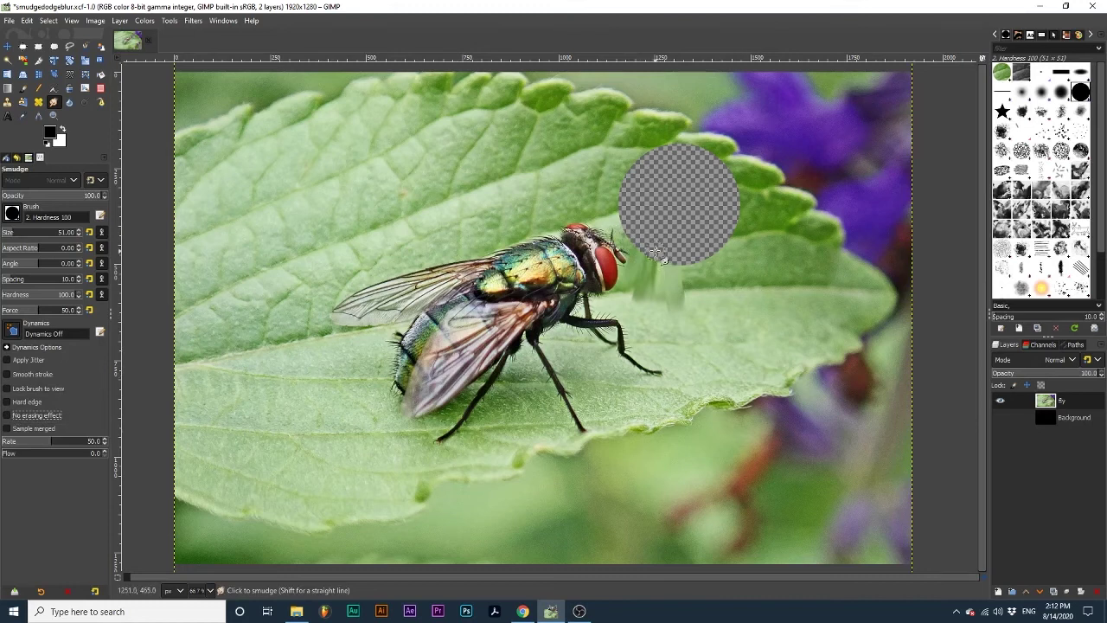
mouse_move(655, 252)
mouse_down()
mouse_move(698, 257)
mouse_move(719, 290)
mouse_move(709, 322)
mouse_move(656, 248)
mouse_move(633, 360)
mouse_up()
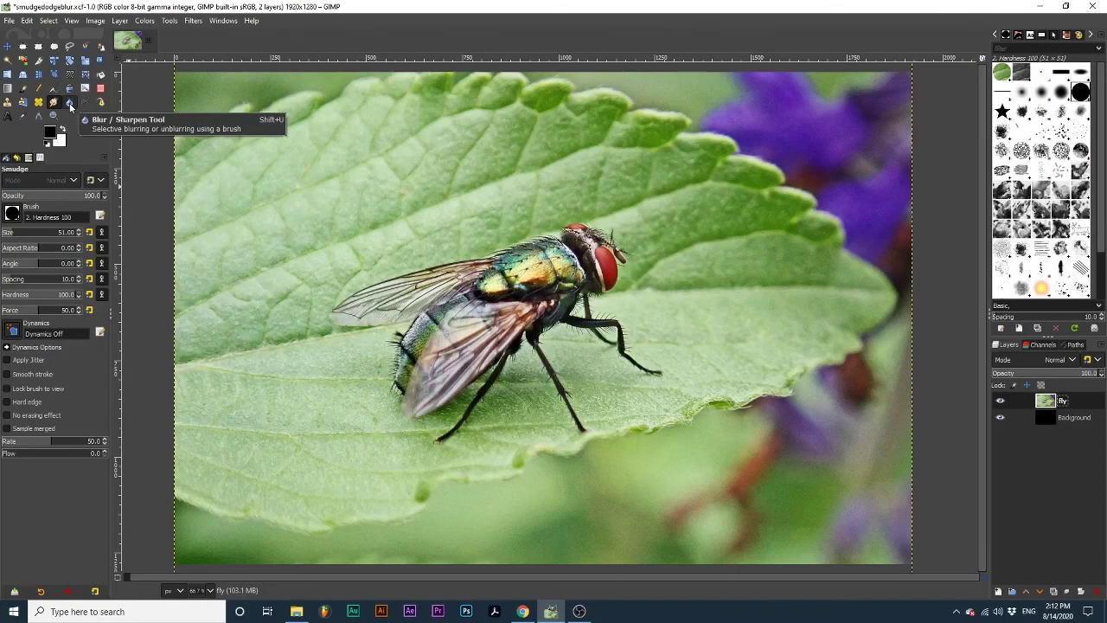
Step: Blur the fly's thorax with Blur/Sharpen, then switch Convolve Type to Sharpen
click(69, 103)
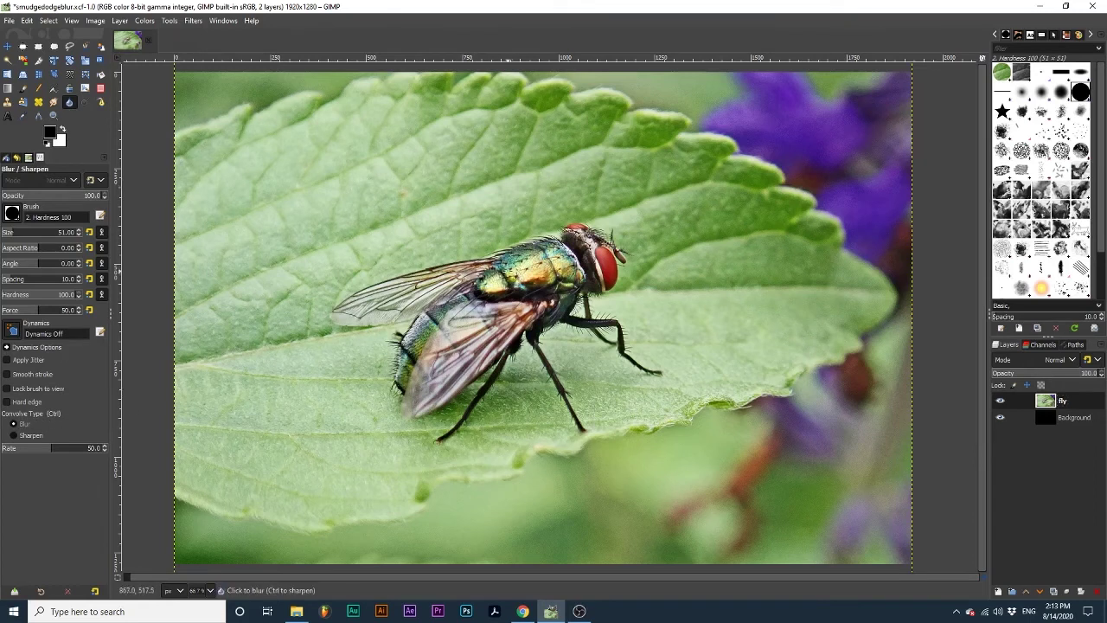
mouse_move(508, 271)
mouse_down()
mouse_move(522, 257)
mouse_move(544, 270)
mouse_move(510, 259)
mouse_move(539, 250)
mouse_up()
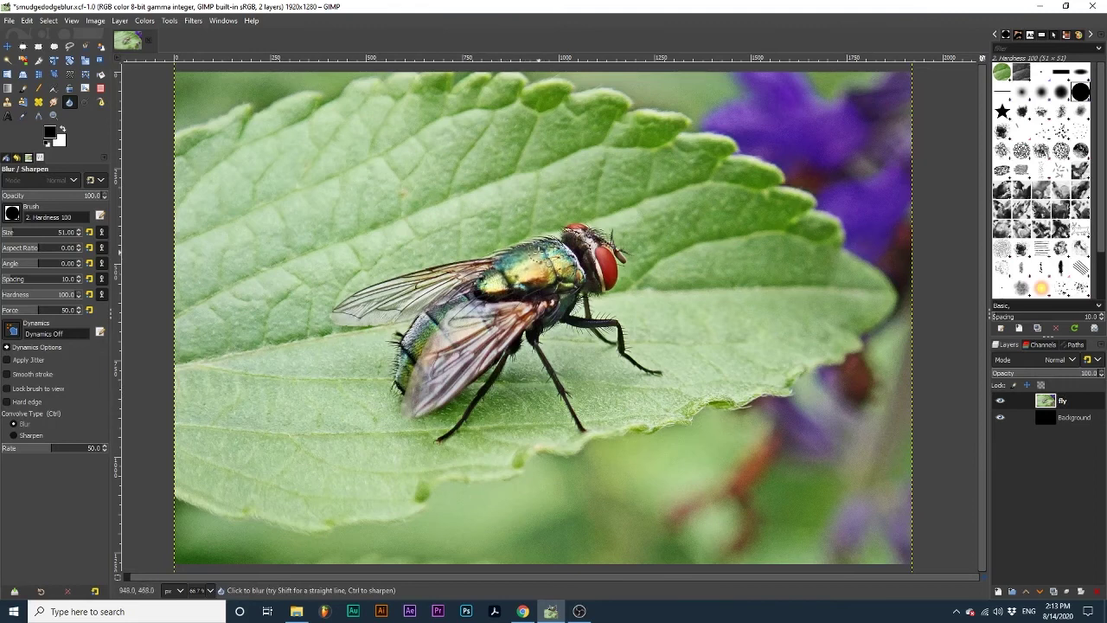
click(17, 437)
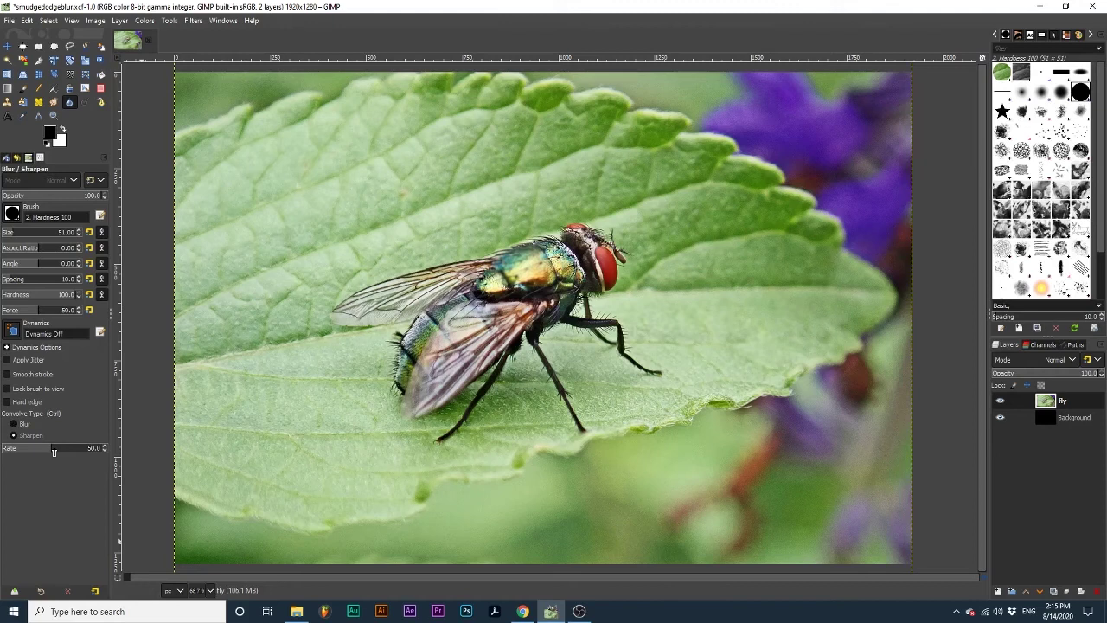
Step: Return to Blur at rate 81.5, then drop the rate to 5.8 and lightly soften the body
key(ctrl)
drag(53, 452, 87, 453)
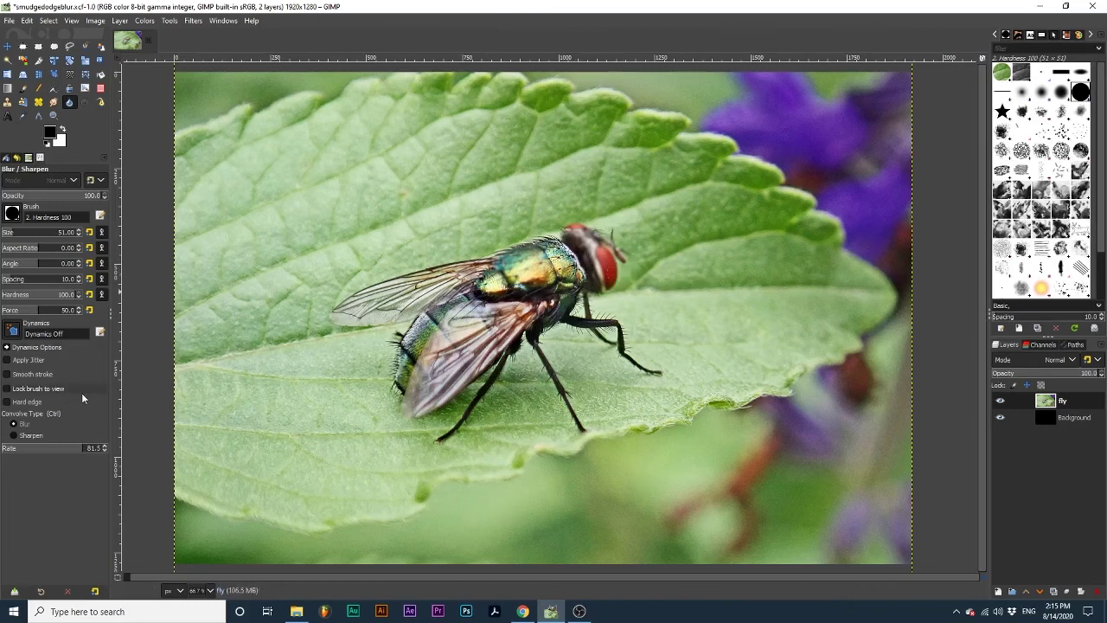
drag(34, 448, 7, 449)
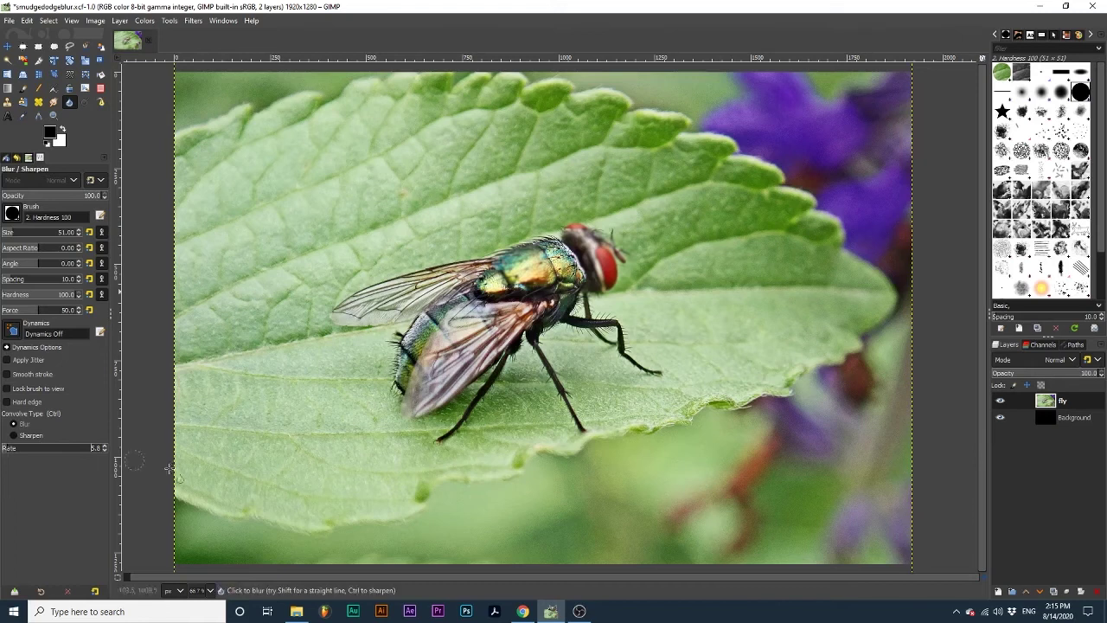
mouse_move(441, 322)
mouse_down()
mouse_move(407, 358)
mouse_move(433, 322)
mouse_up()
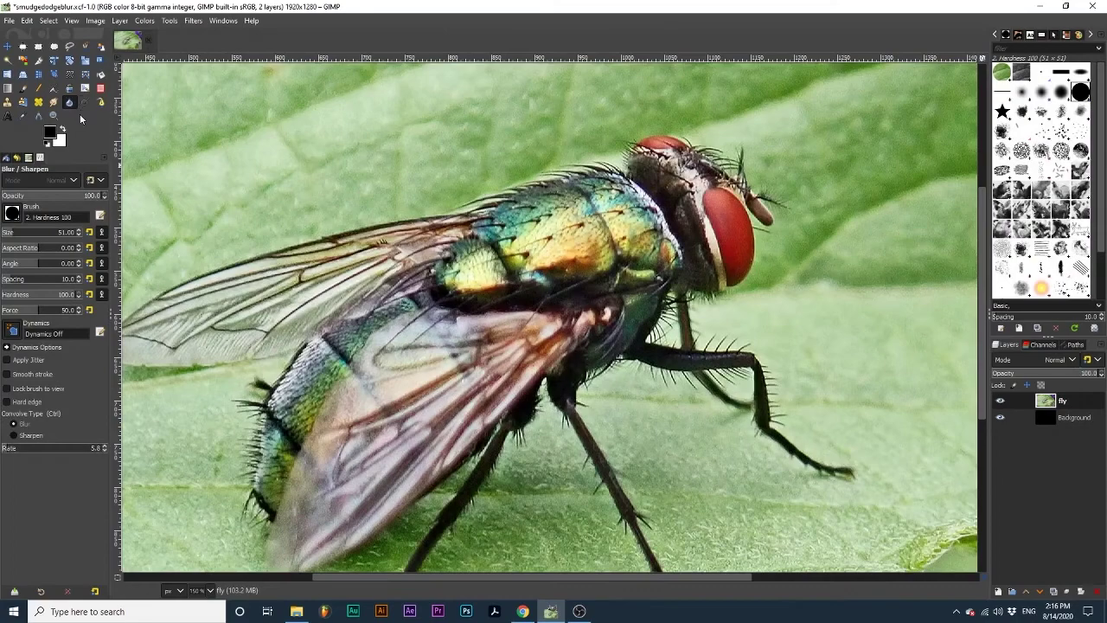
Step: Dodge the fly's thorax brighter, then switch to Burn and darken the wing and abdomen
click(81, 103)
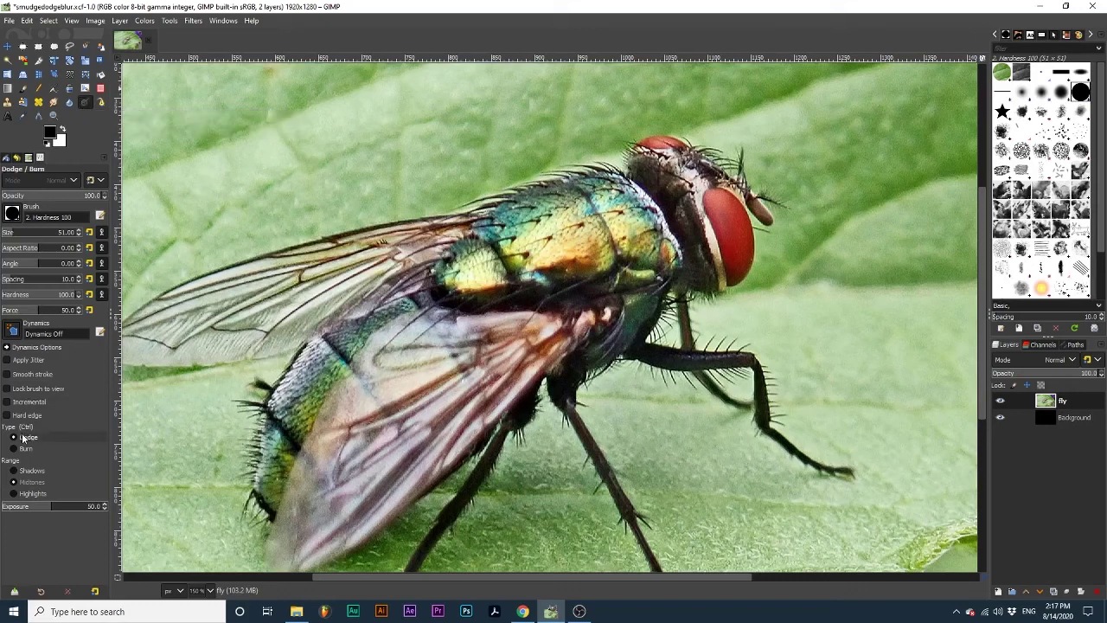
mouse_move(558, 247)
mouse_down()
mouse_move(527, 251)
mouse_move(559, 211)
mouse_move(502, 223)
mouse_move(472, 268)
mouse_move(497, 277)
mouse_up()
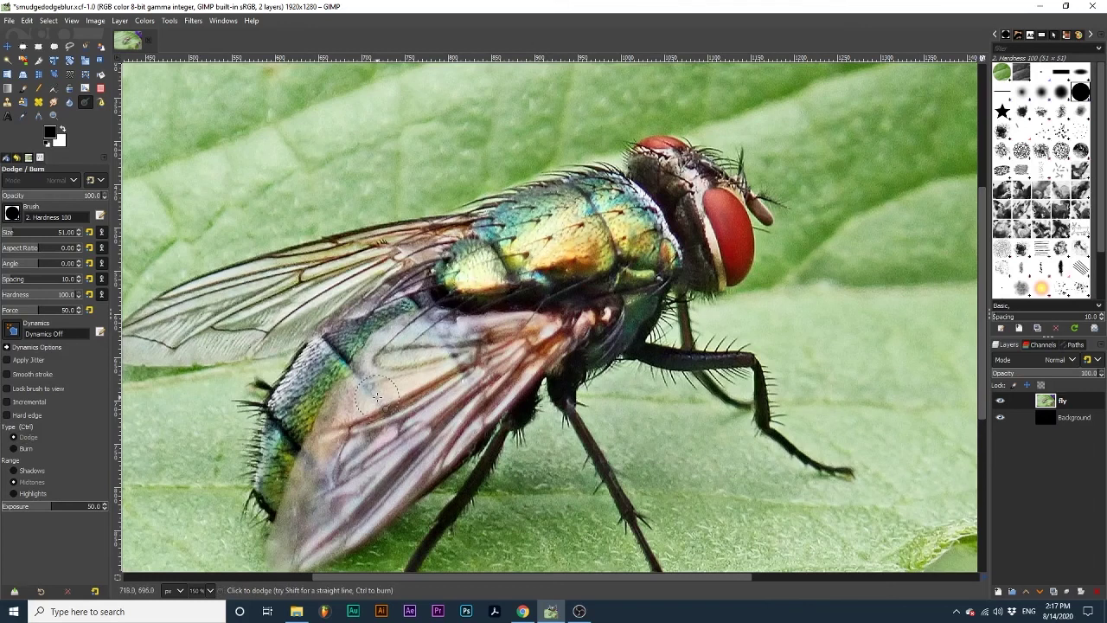
click(26, 448)
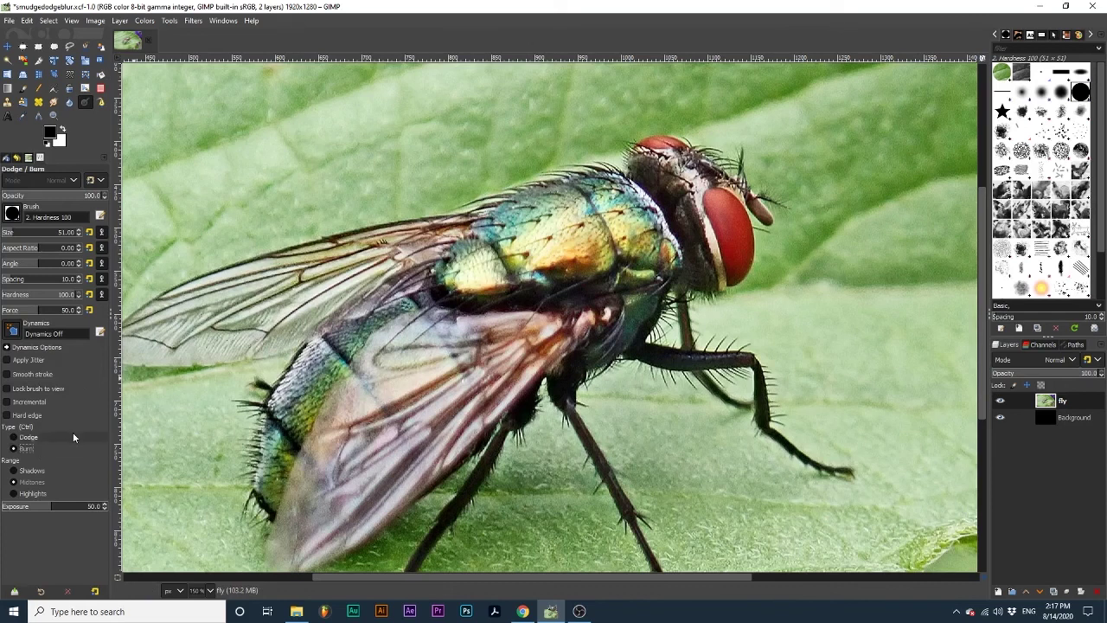
mouse_move(408, 330)
mouse_down()
mouse_move(405, 298)
mouse_move(342, 346)
mouse_move(299, 354)
mouse_up()
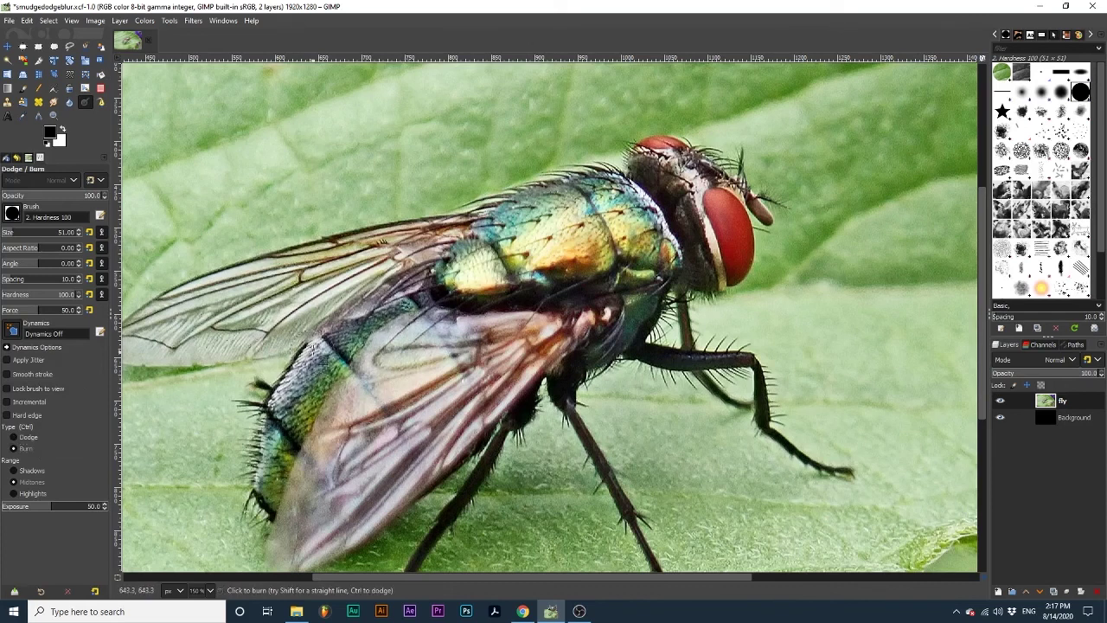
mouse_move(264, 476)
mouse_down()
mouse_move(366, 337)
mouse_move(423, 303)
mouse_up()
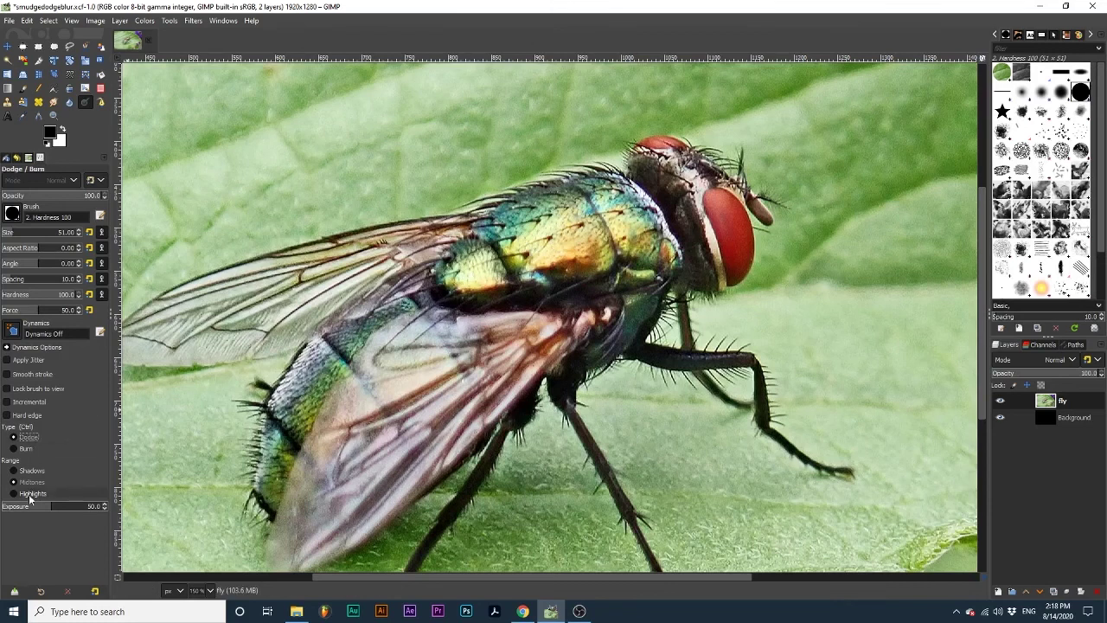
Step: Limit dodging to Highlights, brighten the golden thorax, then set Type to Burn
click(31, 494)
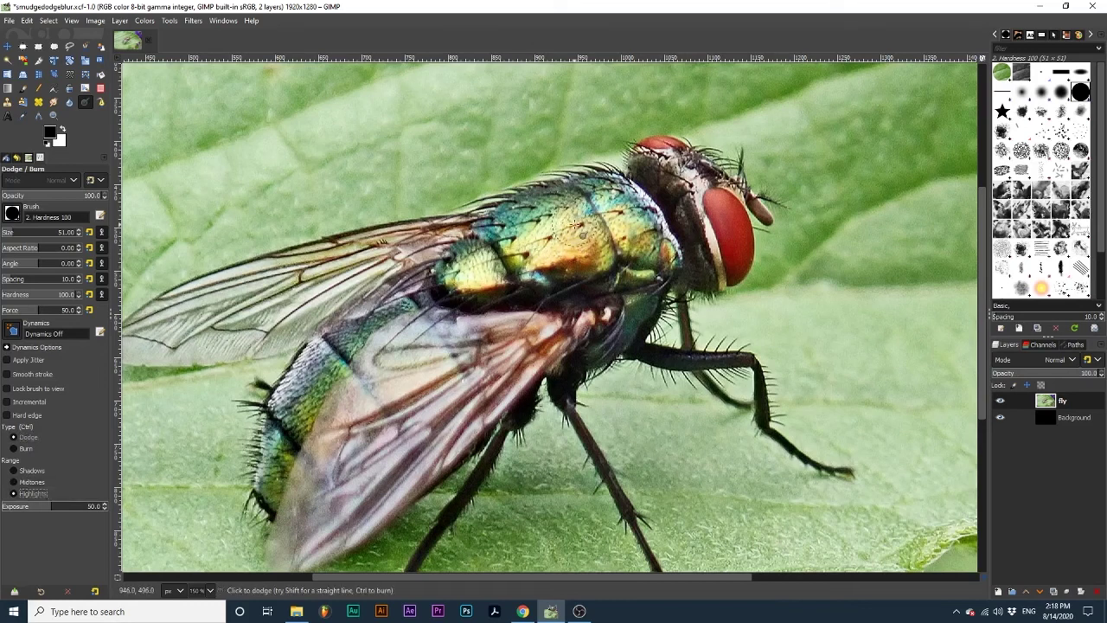
mouse_move(577, 227)
mouse_down()
mouse_move(555, 232)
mouse_move(554, 208)
mouse_move(495, 246)
mouse_move(530, 263)
mouse_move(588, 212)
mouse_move(514, 235)
mouse_move(493, 255)
mouse_up()
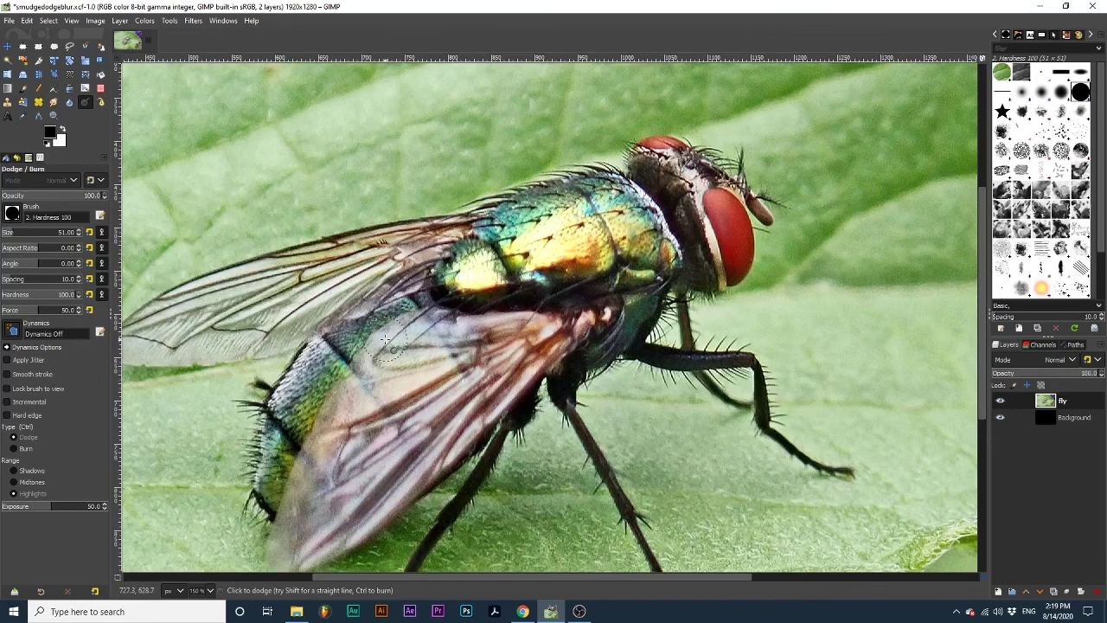
click(21, 448)
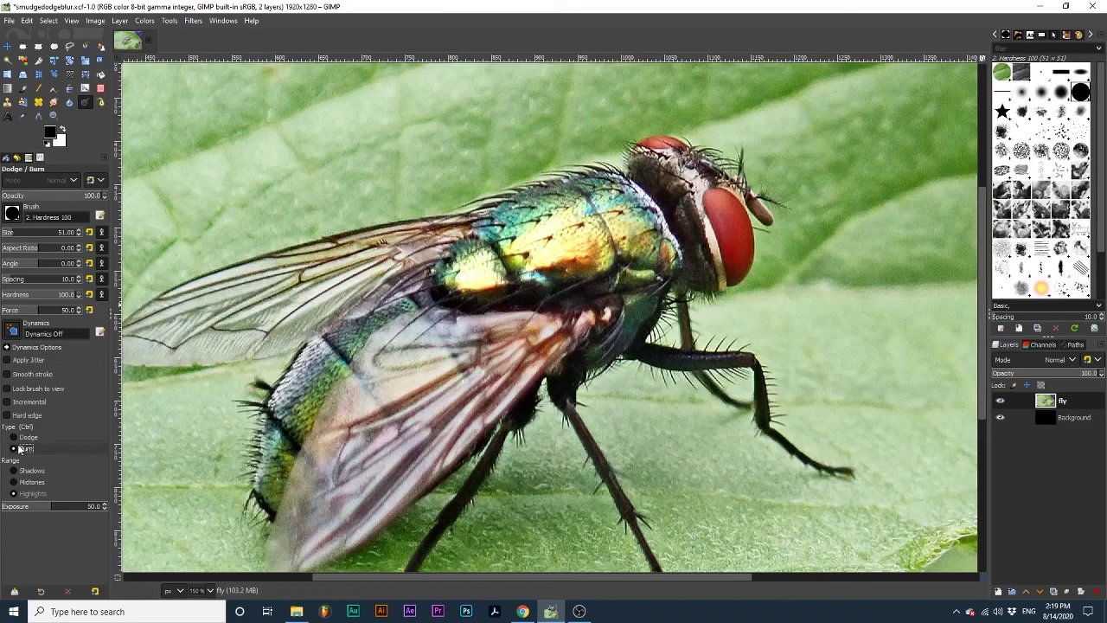
Step: Burn the abdomen with Range on Shadows, then the upper wing with Range on Highlights
click(15, 470)
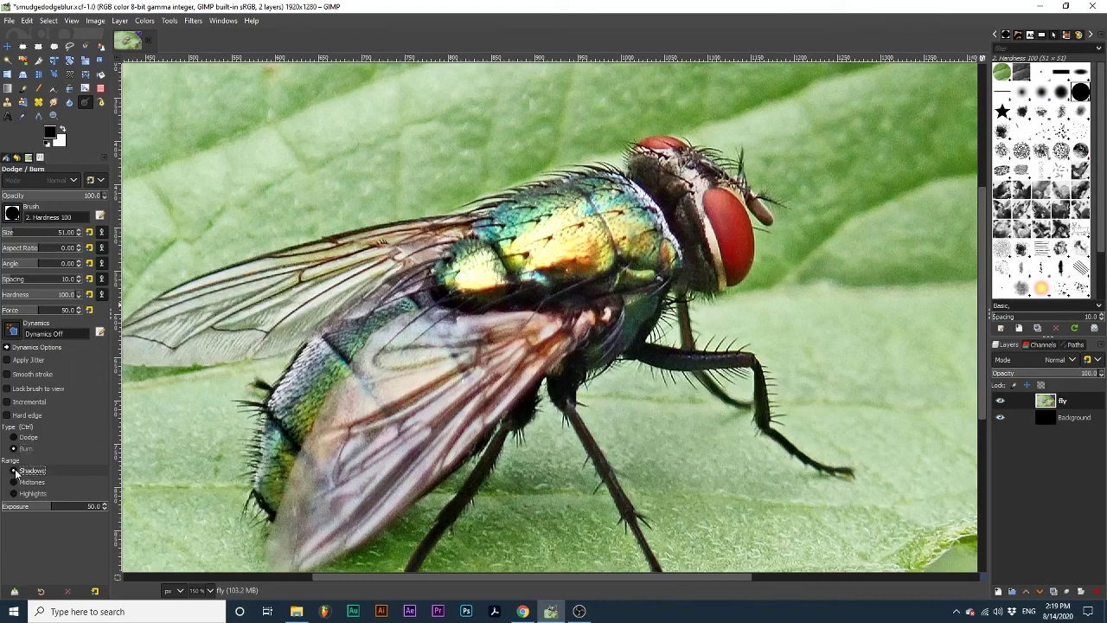
mouse_move(339, 353)
mouse_down()
mouse_move(285, 434)
mouse_move(327, 368)
mouse_move(365, 346)
mouse_move(374, 283)
mouse_move(299, 265)
mouse_move(206, 299)
mouse_move(268, 333)
mouse_move(342, 312)
mouse_move(432, 322)
mouse_up()
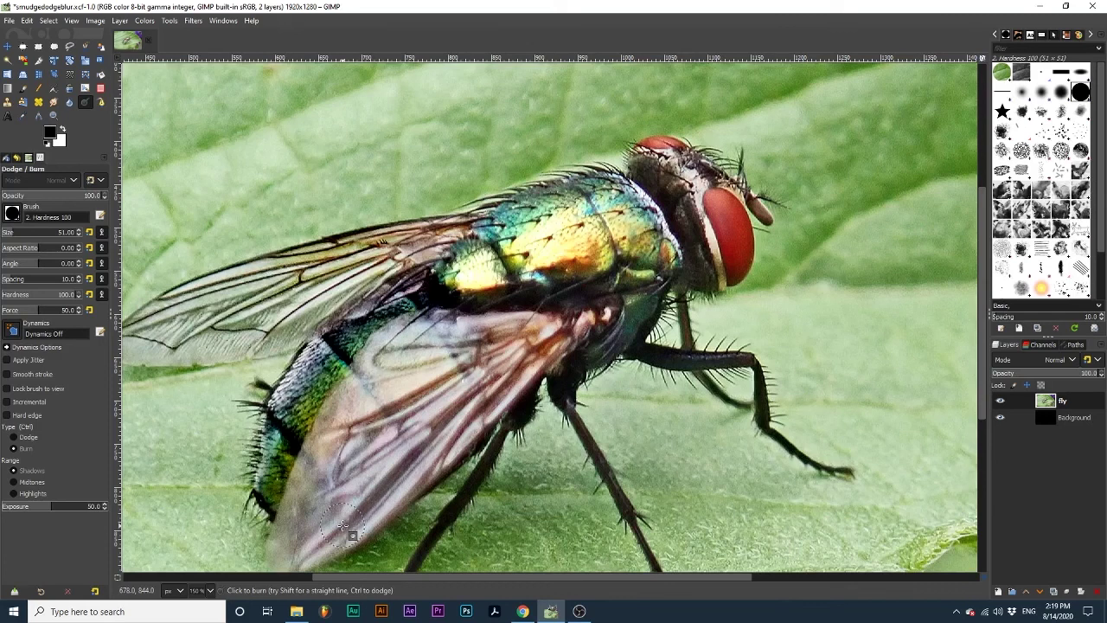
click(14, 493)
mouse_move(275, 316)
mouse_down()
mouse_move(368, 283)
mouse_move(309, 321)
mouse_move(210, 330)
mouse_move(204, 319)
mouse_move(287, 276)
mouse_move(245, 281)
mouse_move(144, 336)
mouse_move(291, 323)
mouse_move(290, 307)
mouse_move(216, 308)
mouse_move(268, 333)
mouse_move(265, 301)
mouse_move(255, 329)
mouse_move(358, 263)
mouse_move(258, 295)
mouse_move(178, 340)
mouse_up()
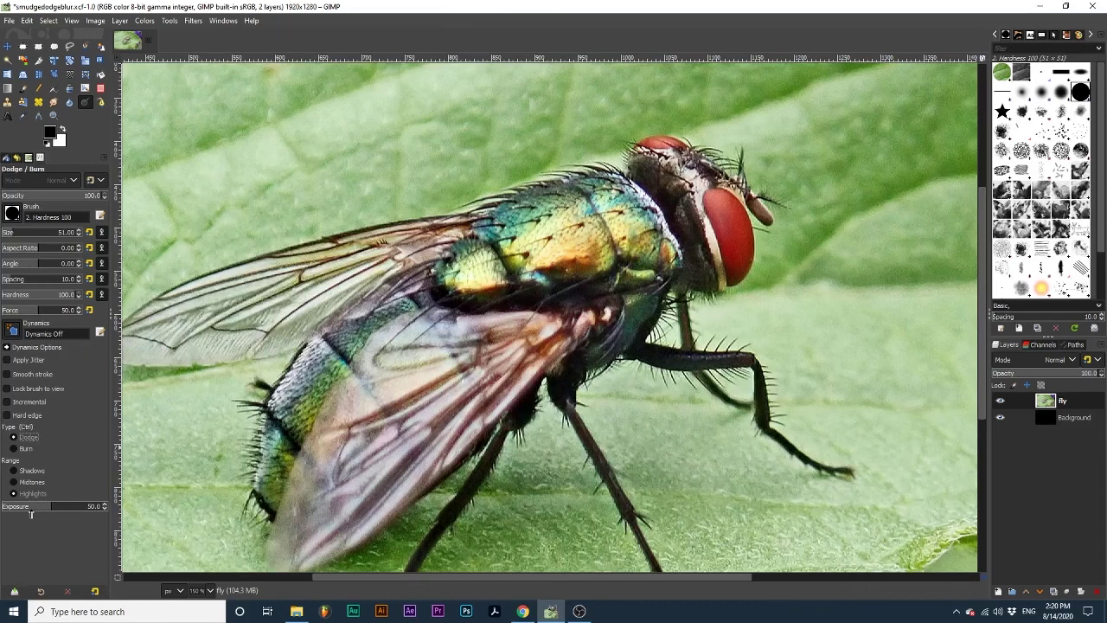
Step: Dodge the thorax at exposure 75.7, then lower Exposure to 22.0
drag(32, 514, 66, 509)
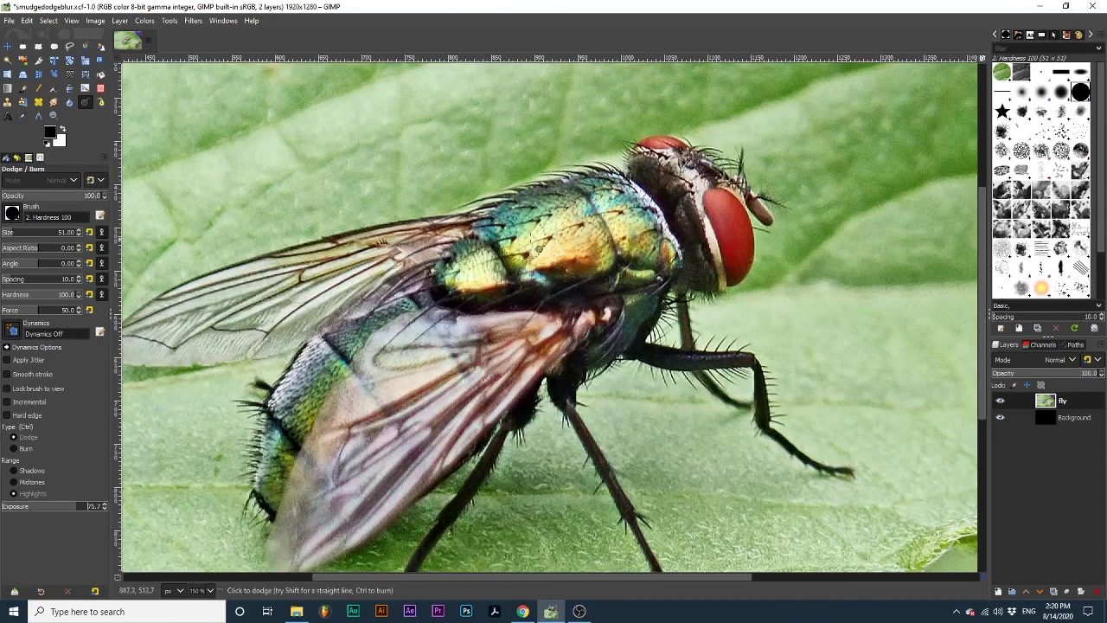
mouse_move(526, 245)
mouse_down()
mouse_move(571, 238)
mouse_move(553, 229)
mouse_move(575, 212)
mouse_up()
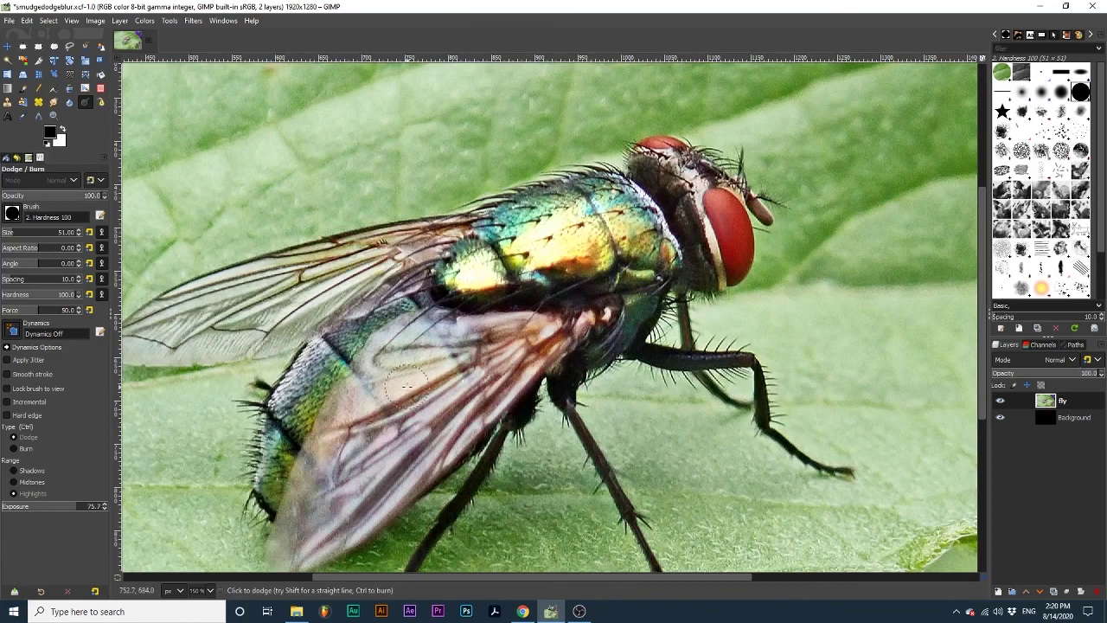
click(23, 509)
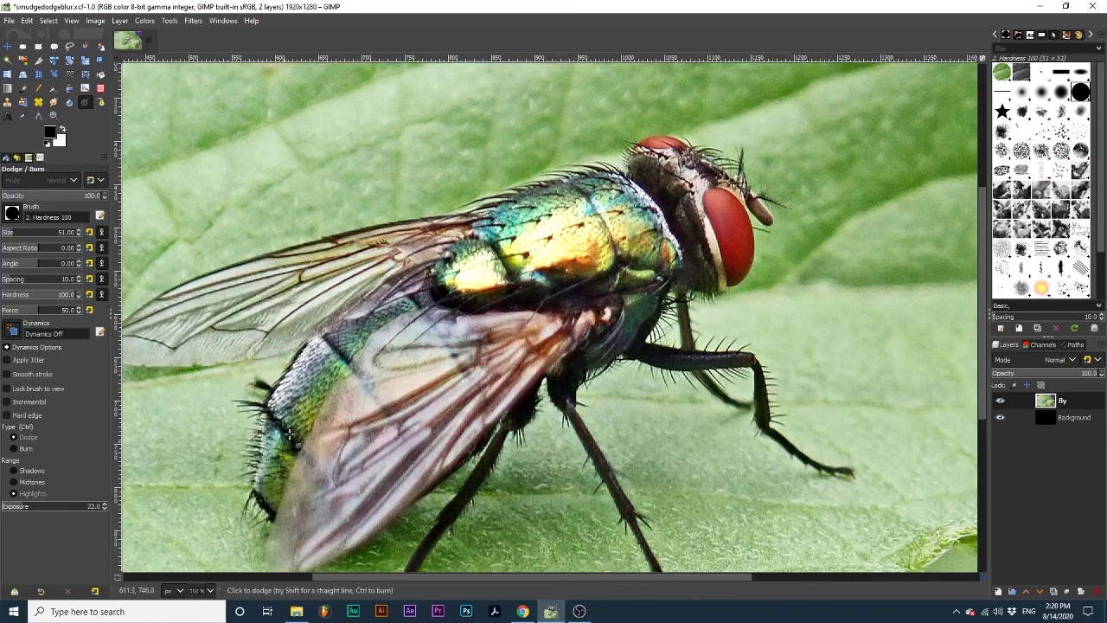